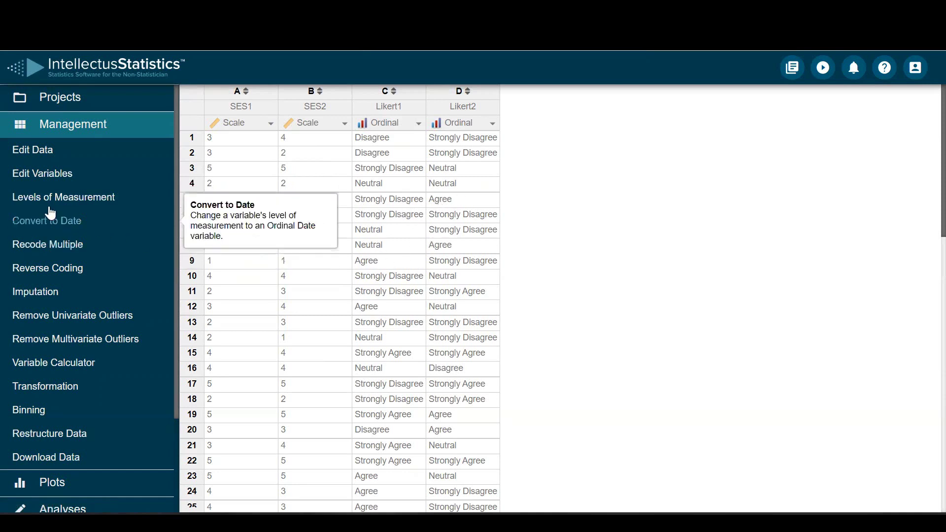
Set up a multiple recode of SES1 and SES2 with Ordinal as the new measurement
click(42, 244)
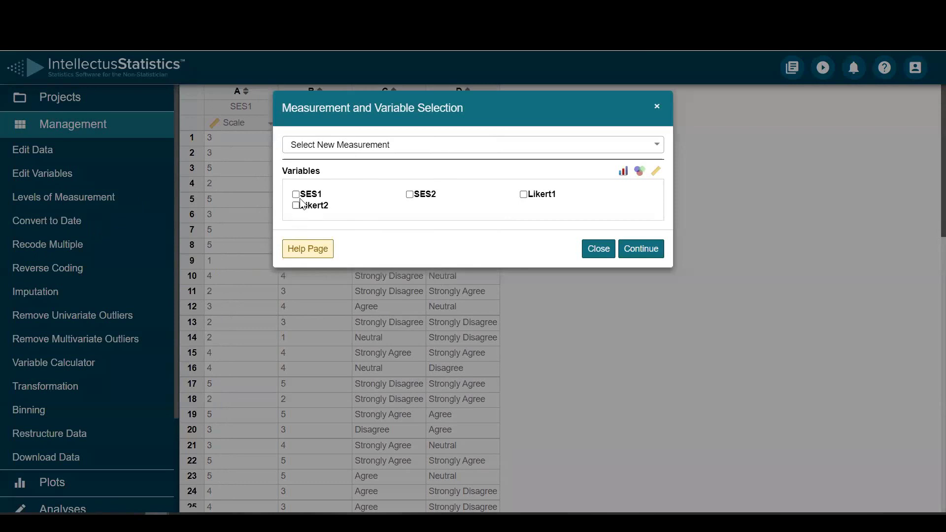
drag(401, 118, 346, 186)
click(259, 266)
click(354, 263)
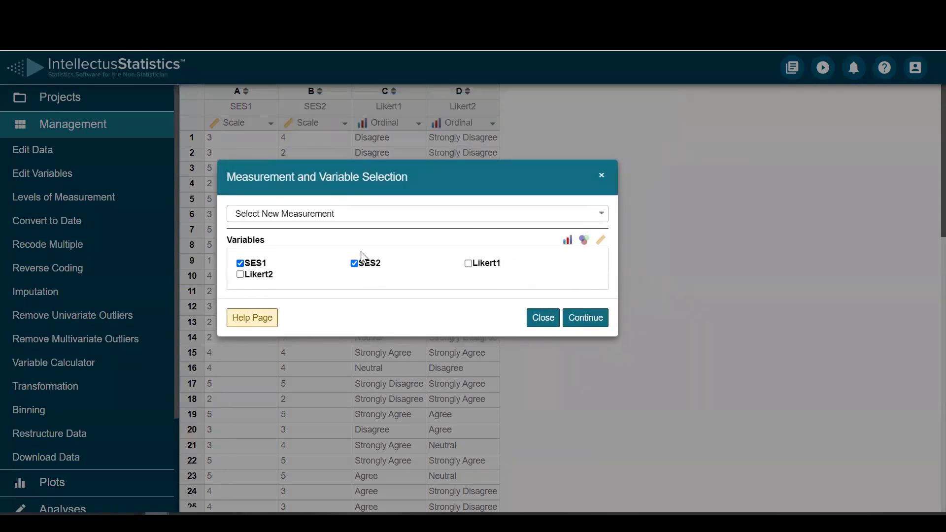
click(340, 216)
click(274, 253)
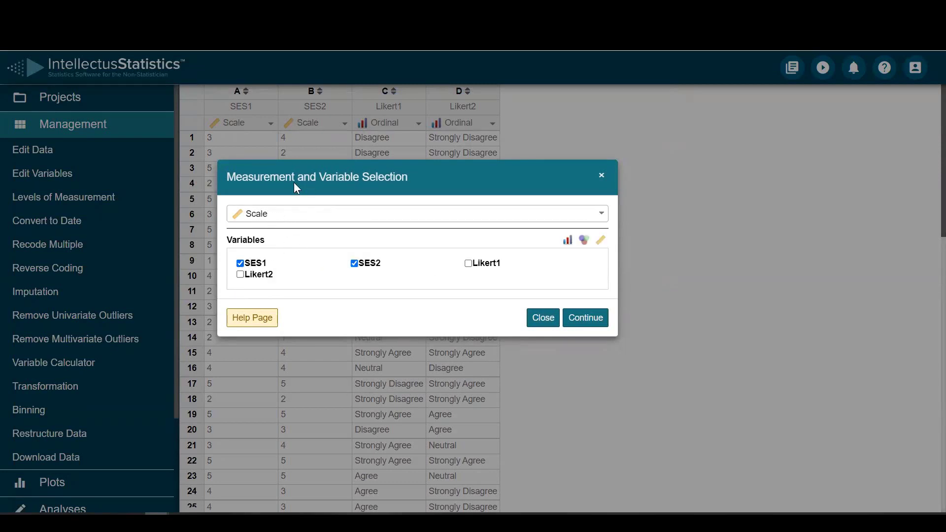
click(282, 215)
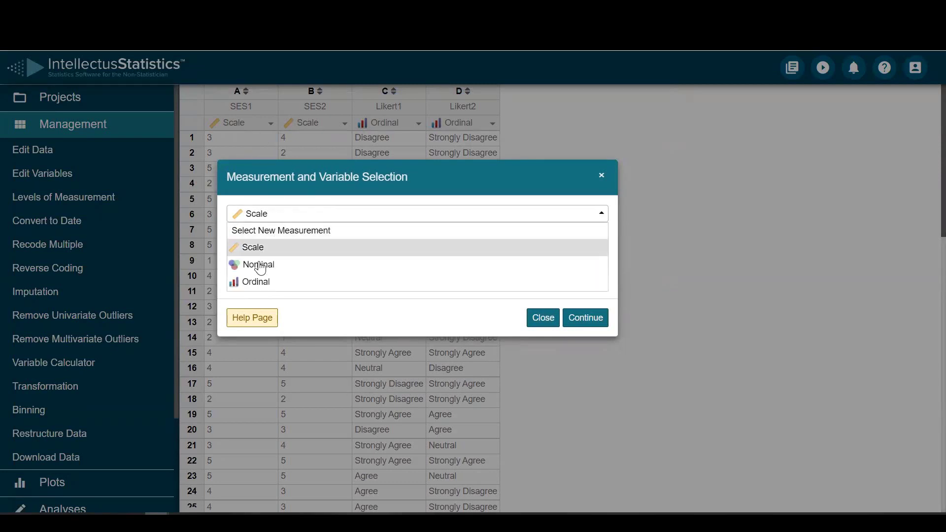
click(263, 282)
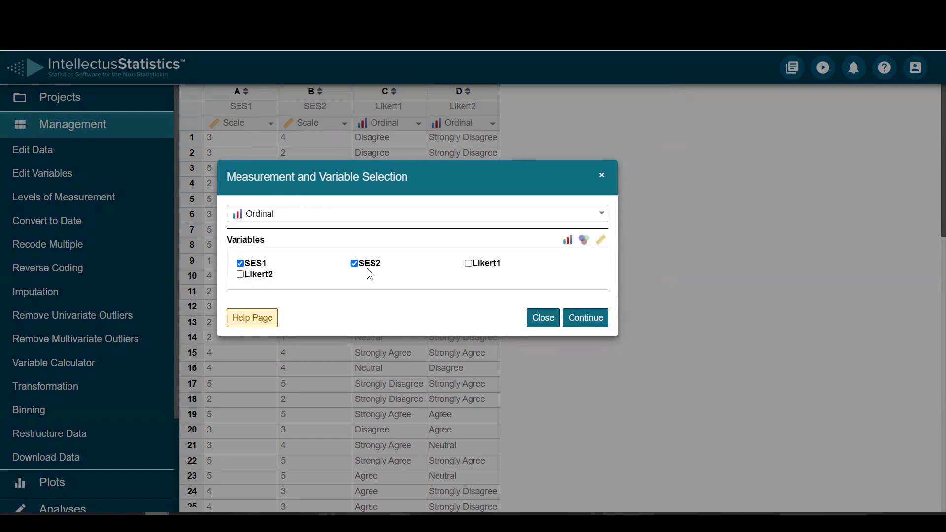
click(586, 318)
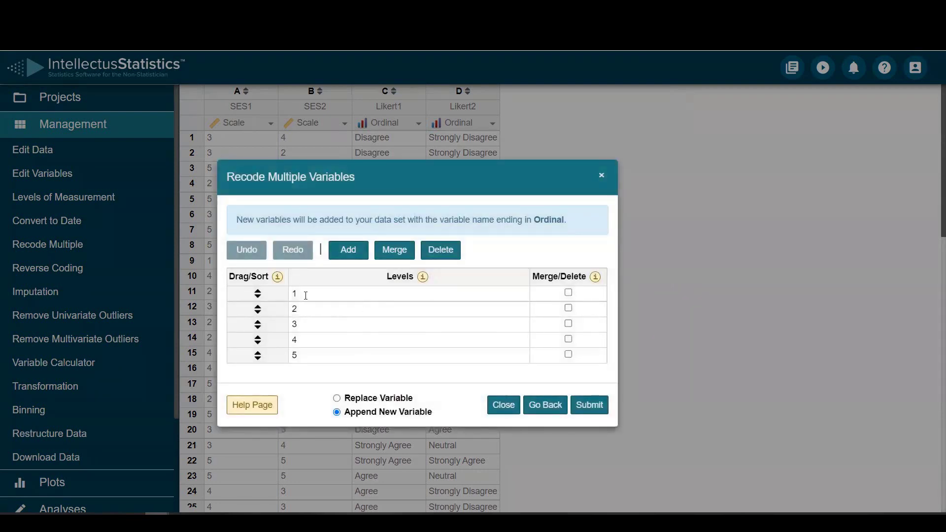
Relabel the first three SES levels as under $25k, 25k-49k and 50k-75k
click(310, 294)
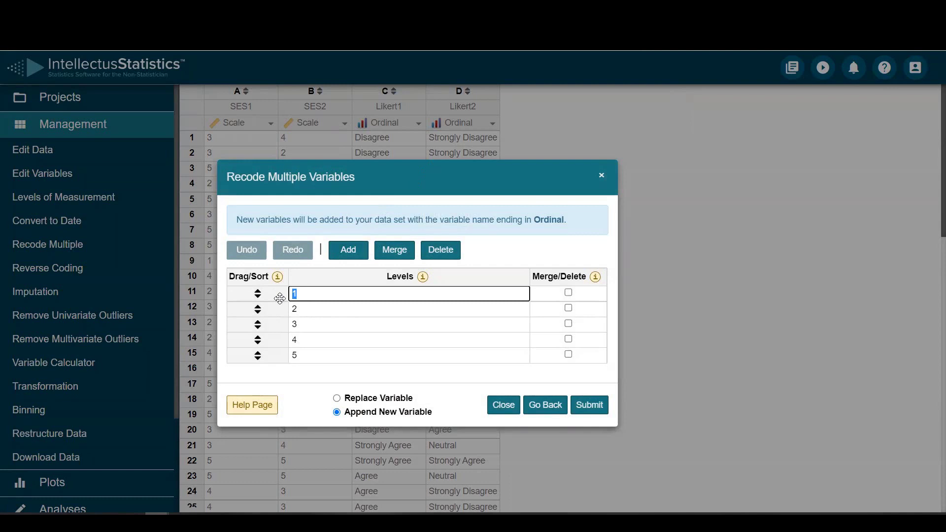
text(under $25k)
key(Tab)
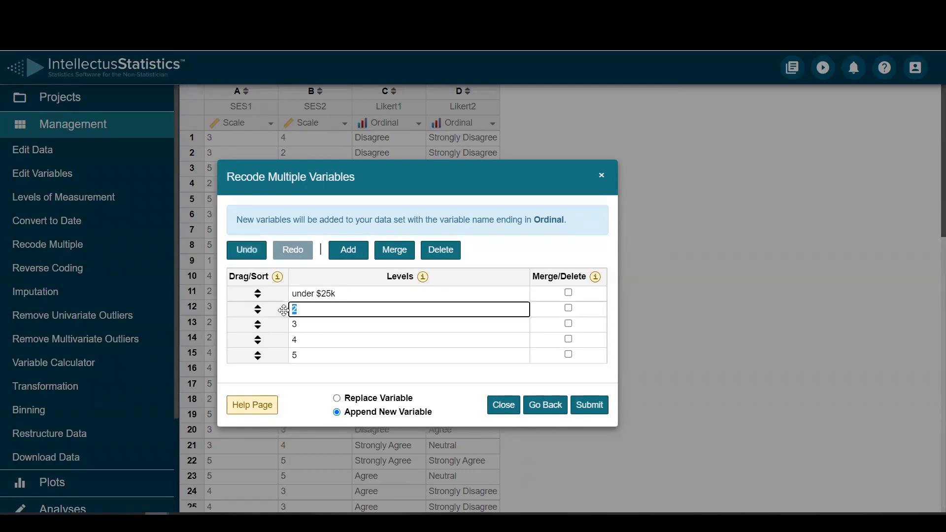
text(25k-49k)
click(310, 328)
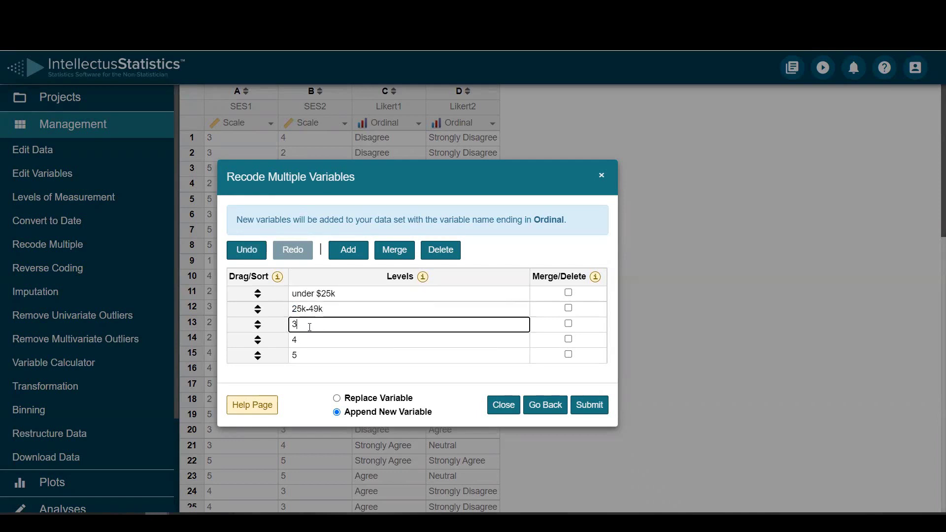
key(BackSpace)
text(50k-75k)
Correct the third label to 50k-74k and label the last two 75k-100k and Over 100k
click(313, 341)
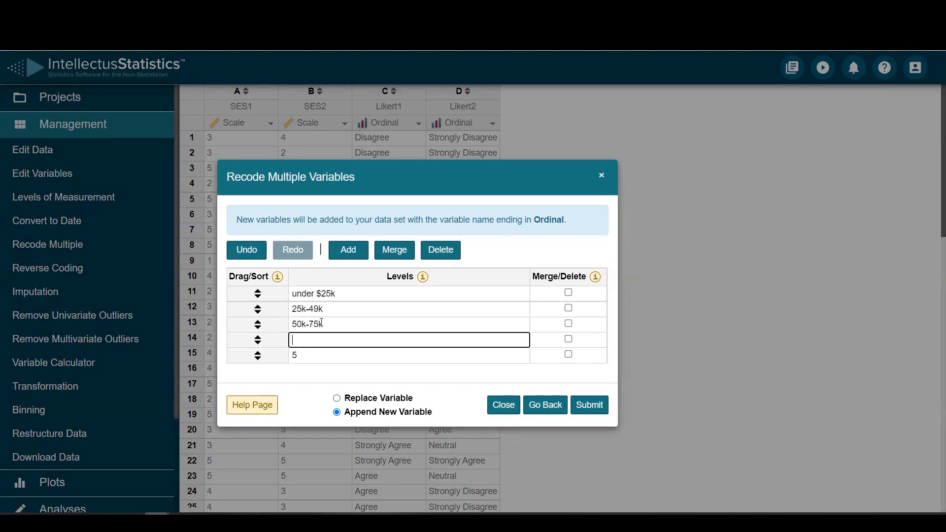
click(322, 324)
key(BackSpace)
text(4)
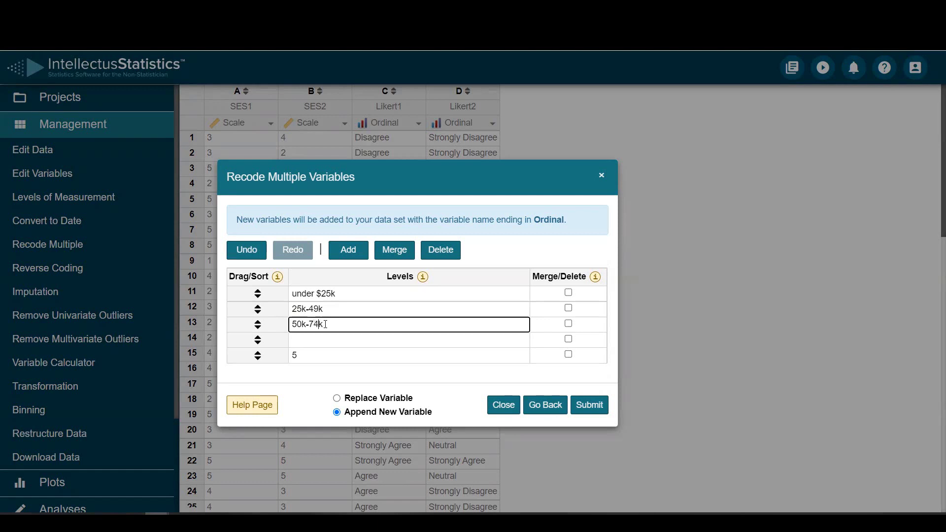
click(307, 341)
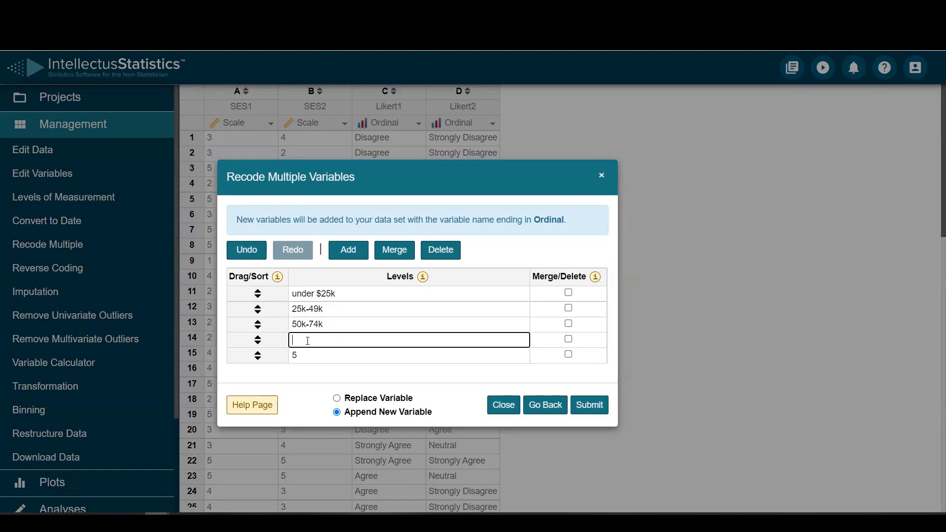
text(75k-100k)
click(306, 356)
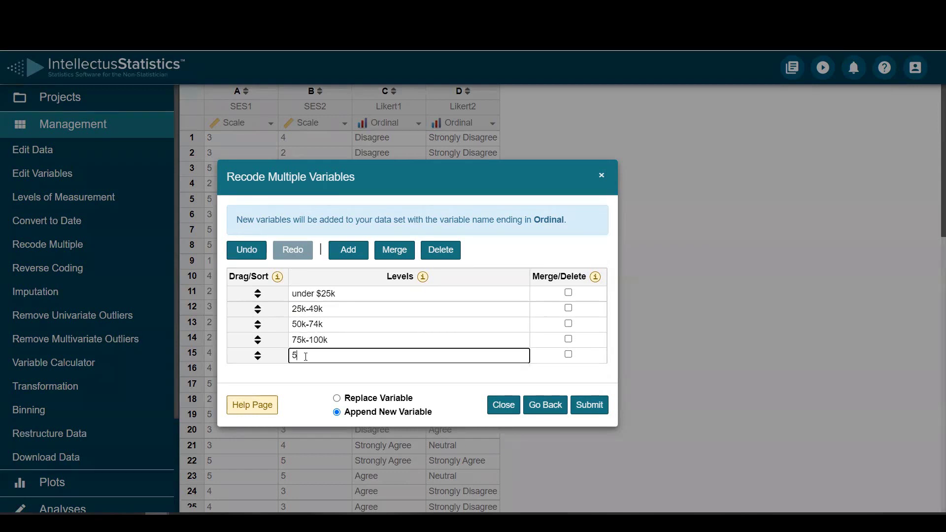
key(BackSpace)
text(Over 100k)
Add dollar signs so the second and third labels read $25k-$49k and $50k-$74k
click(295, 309)
text($)
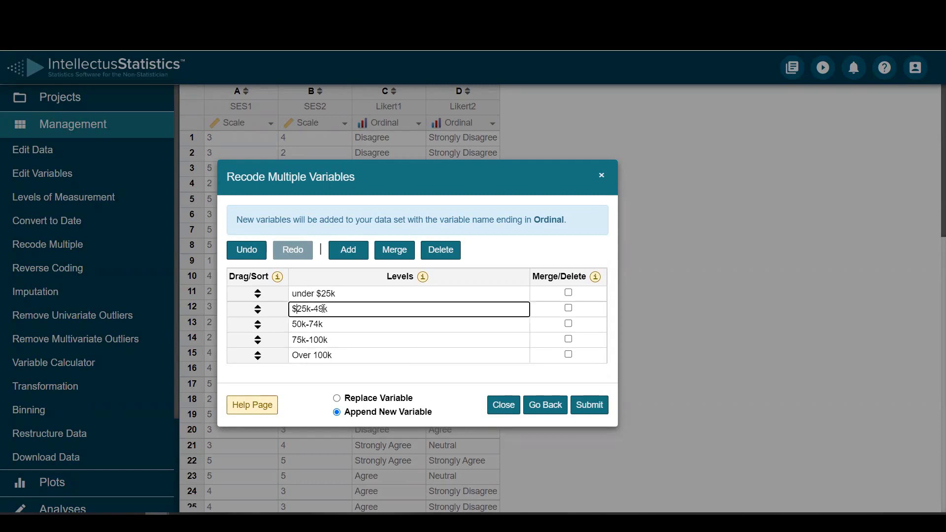
key(shift+Left)
click(316, 308)
text($)
click(291, 324)
text($)
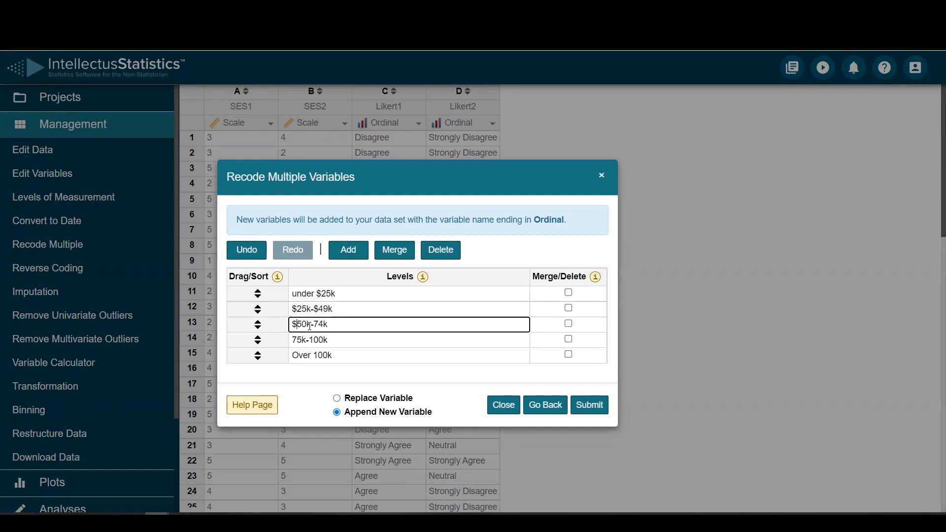
click(314, 324)
text($)
Add dollar signs so the last two labels read $75k-$100k and Over $100k
click(292, 340)
text($)
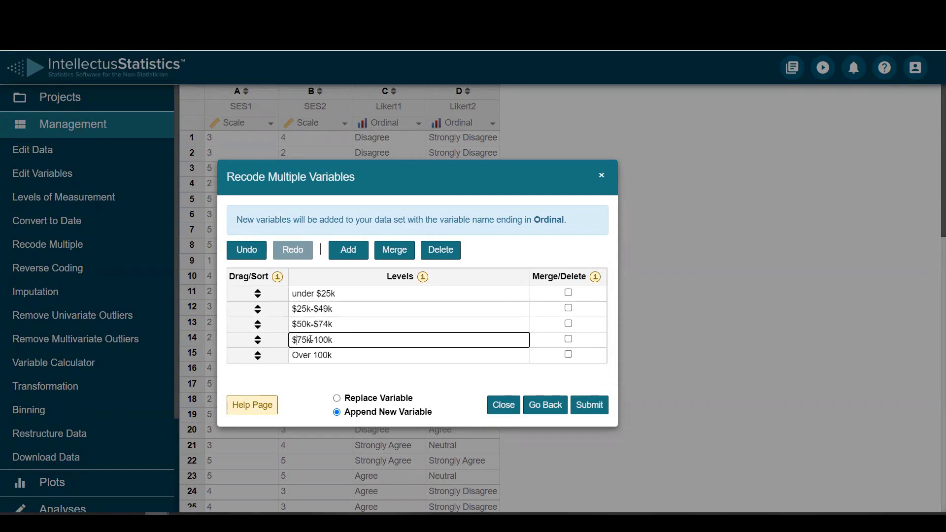
click(313, 339)
text($)
click(315, 355)
text($)
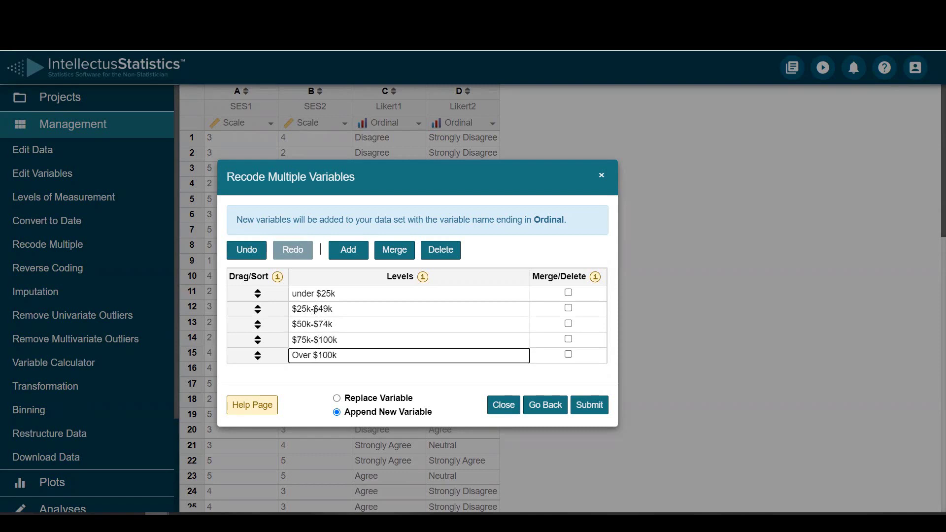
click(314, 309)
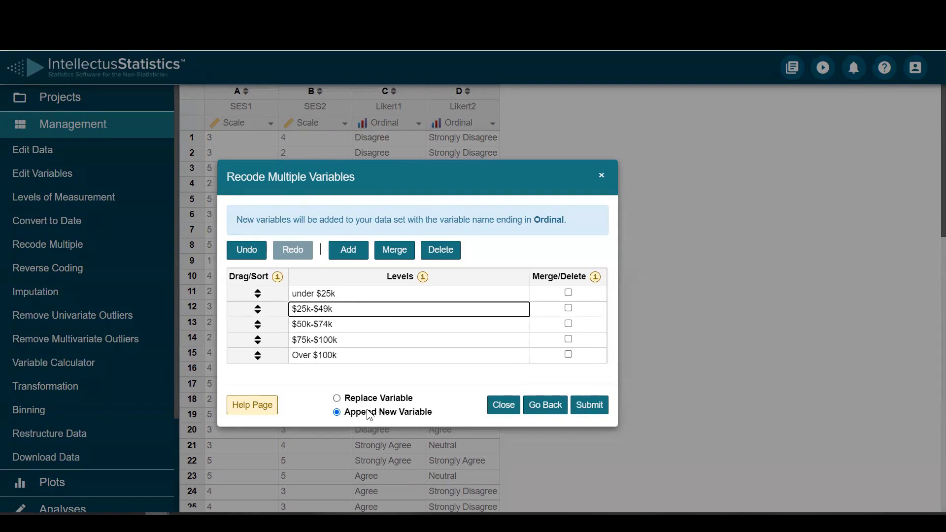
Submit the recode as appended variables and compare row 9's SES1 with SES1_Ordinal
click(594, 408)
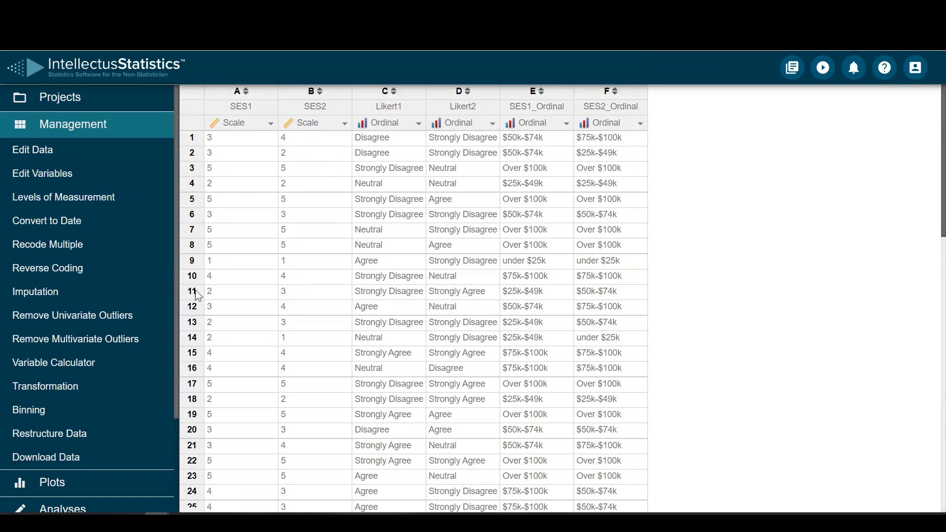
click(246, 262)
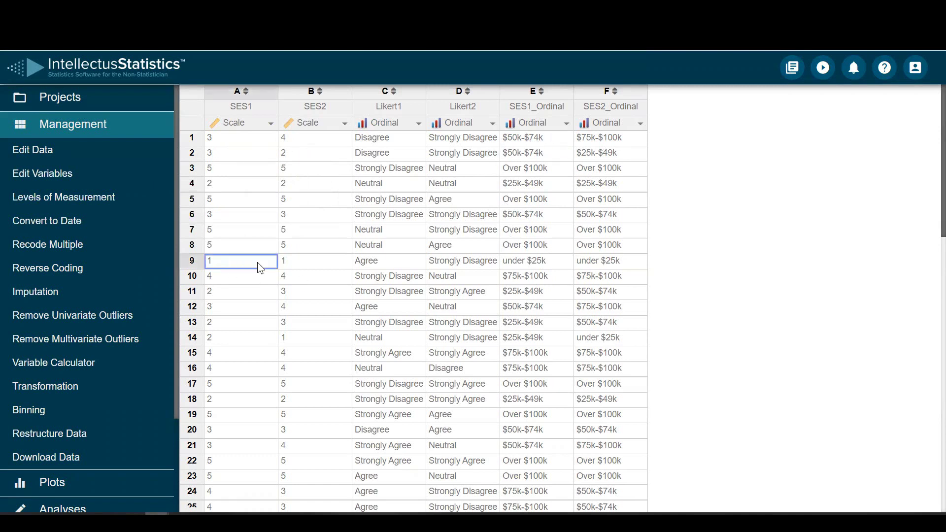
click(534, 262)
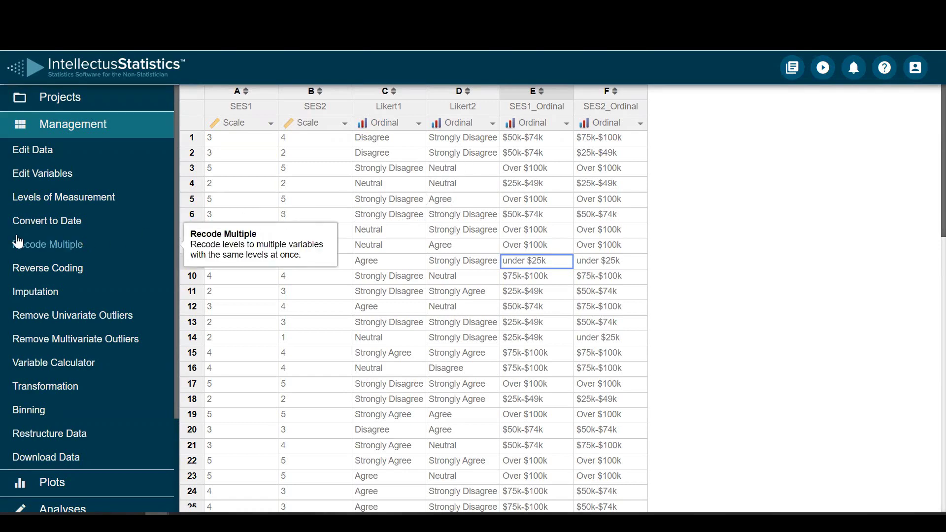
Start a multiple recode of Likert1 and Likert2 to Scale and list their levels
click(51, 246)
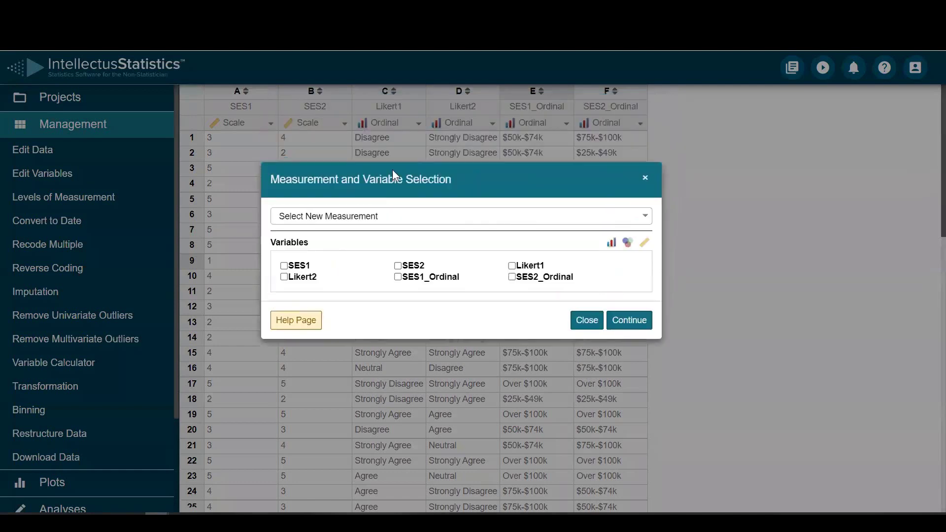
click(366, 215)
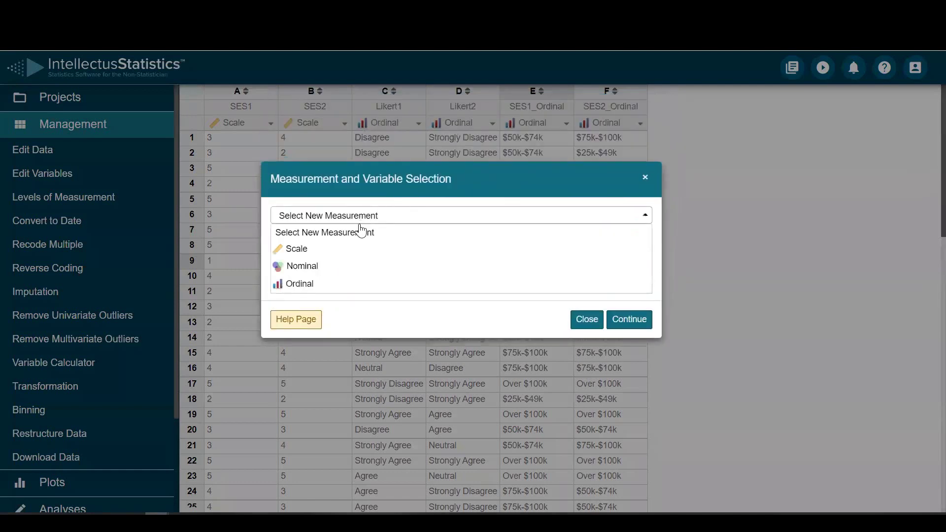
click(327, 247)
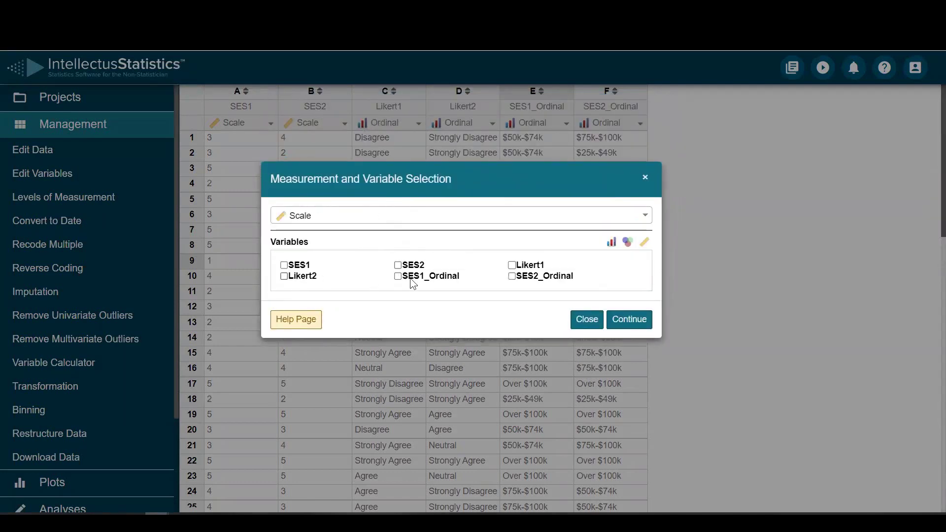
click(525, 270)
click(312, 276)
click(629, 319)
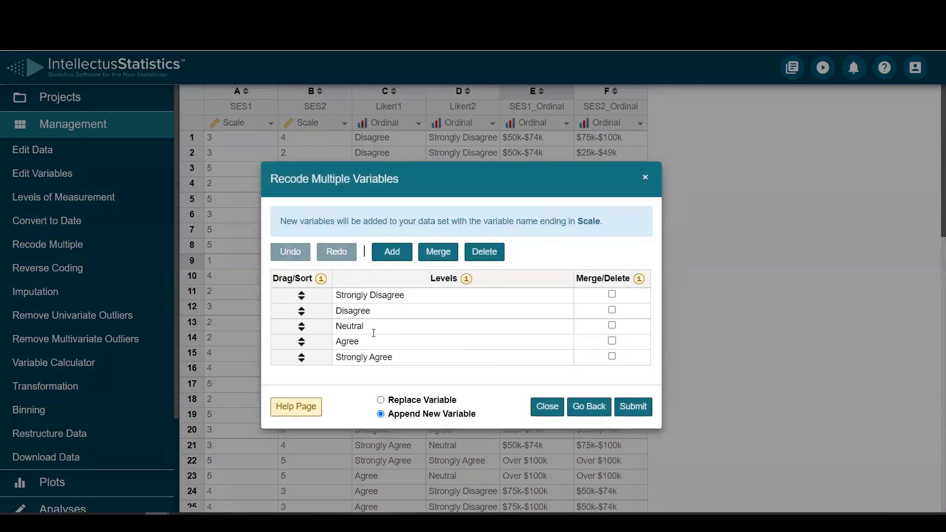
Keep the levels in order and recode Strongly Disagree as 1 and Disagree as 2
drag(320, 326, 321, 311)
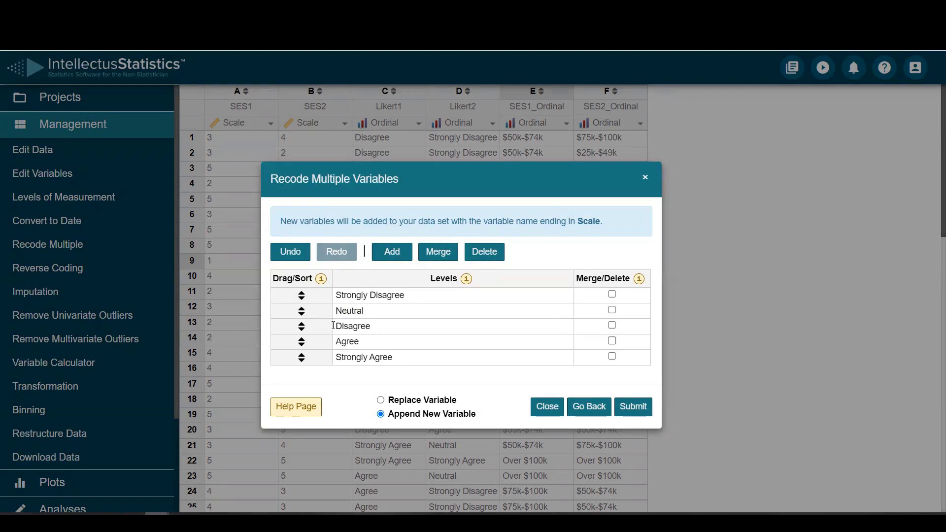
drag(321, 328, 322, 326)
double_click(386, 296)
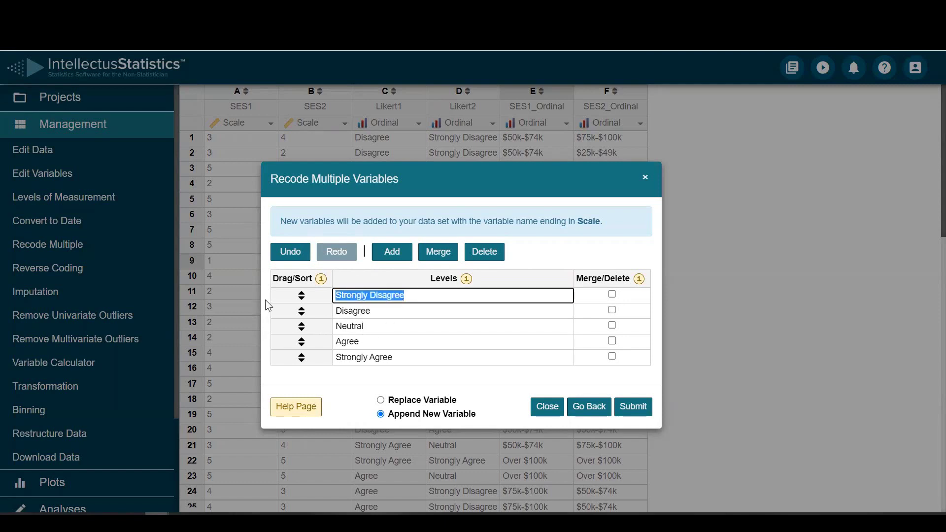
text(1)
double_click(367, 311)
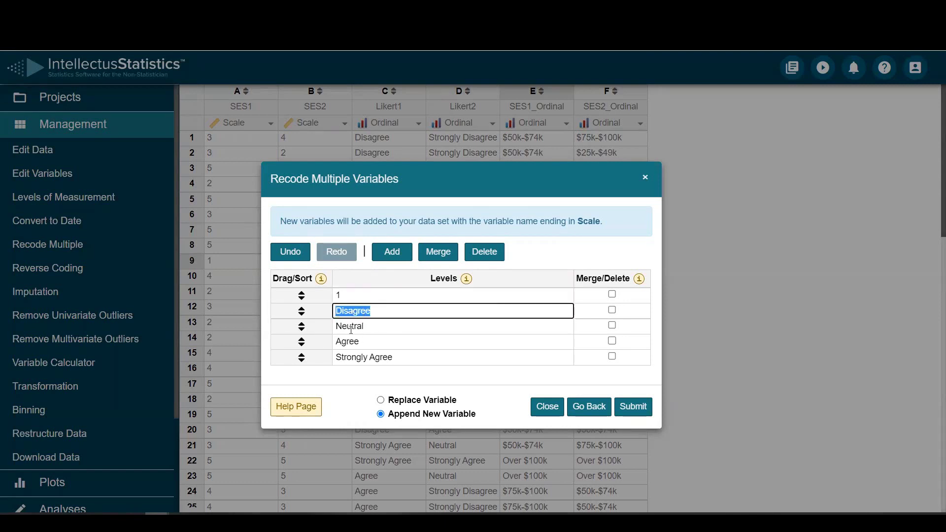
text(2)
Recode Neutral, Agree and Strongly Agree as 3, 4 and 5
double_click(379, 326)
text(3)
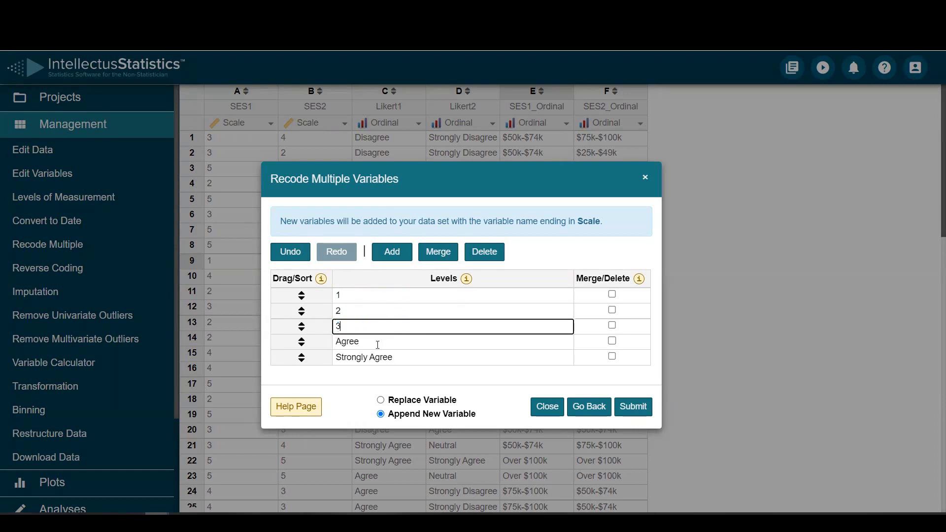
double_click(379, 342)
text(4)
double_click(393, 356)
drag(393, 357, 317, 359)
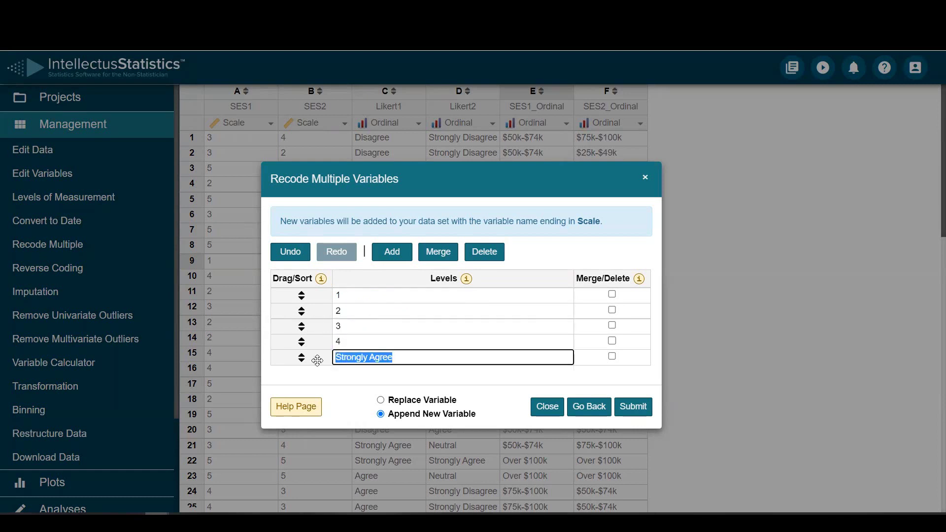
text(5)
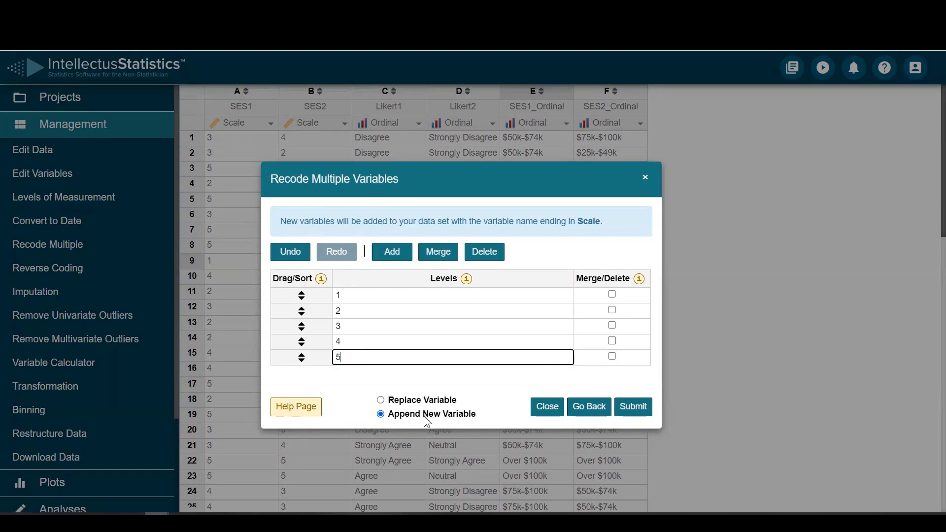
Submit the Likert recode and compare row 5's answers with their Likert1_Scale and Likert2_Scale scores
click(636, 408)
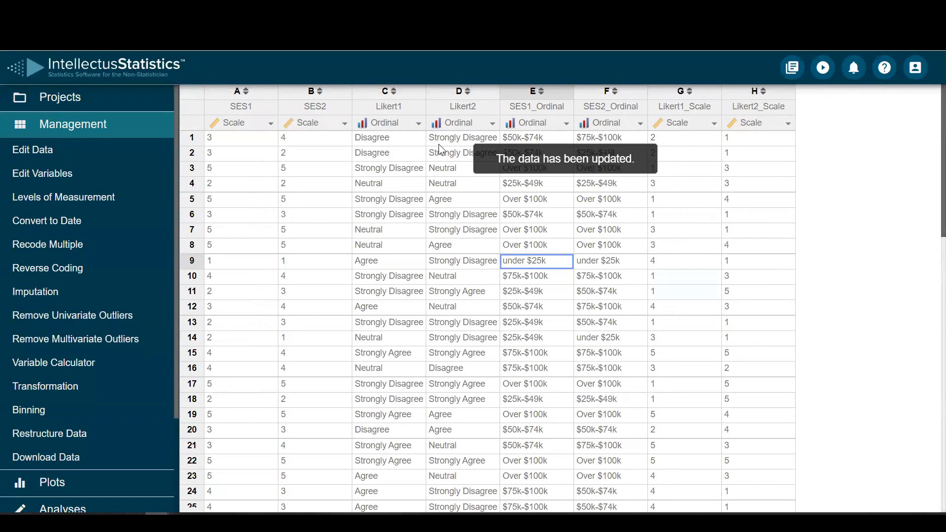
click(440, 173)
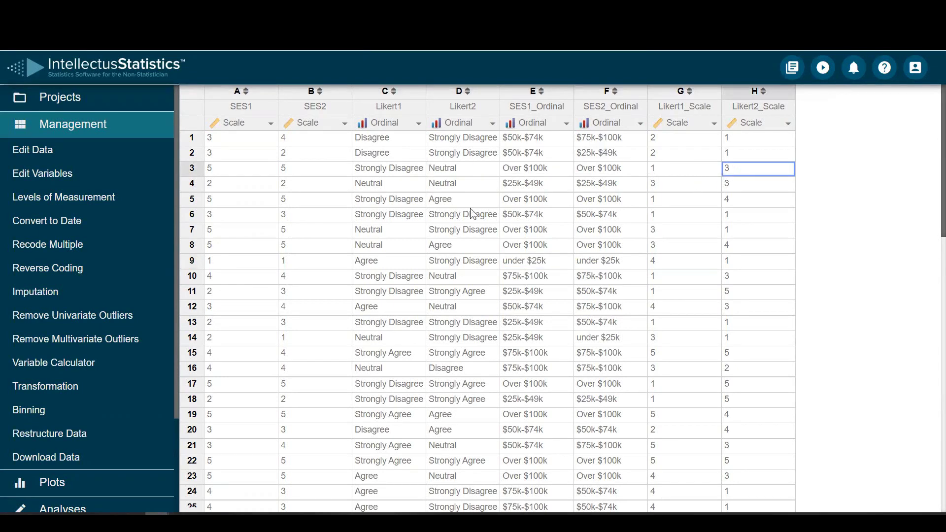
click(389, 202)
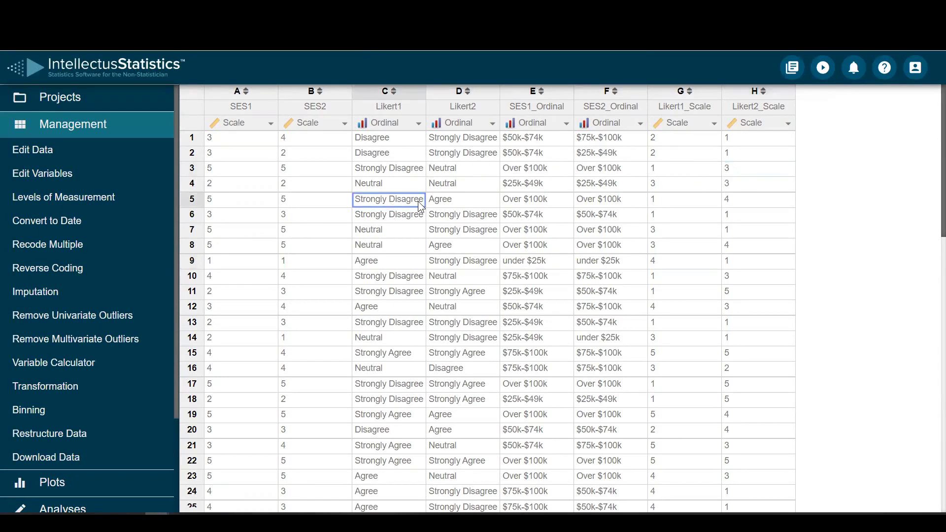
click(669, 208)
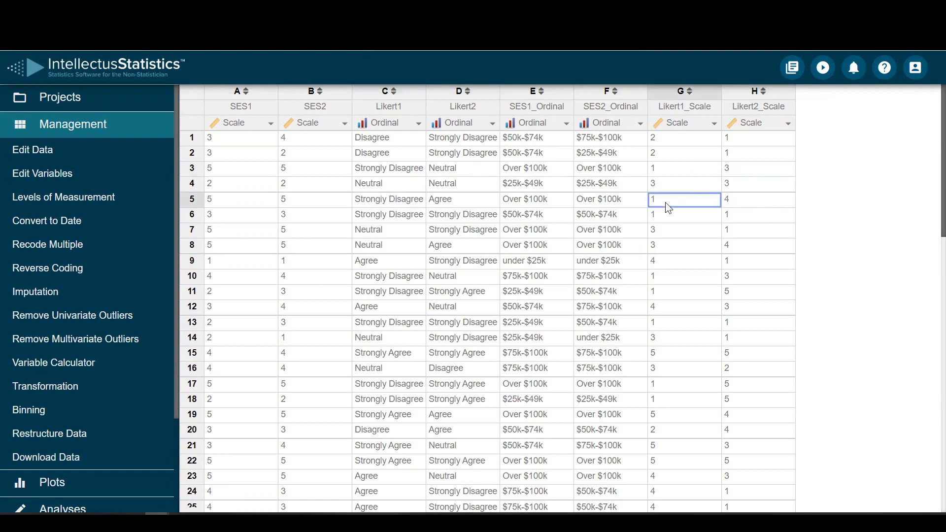
click(486, 203)
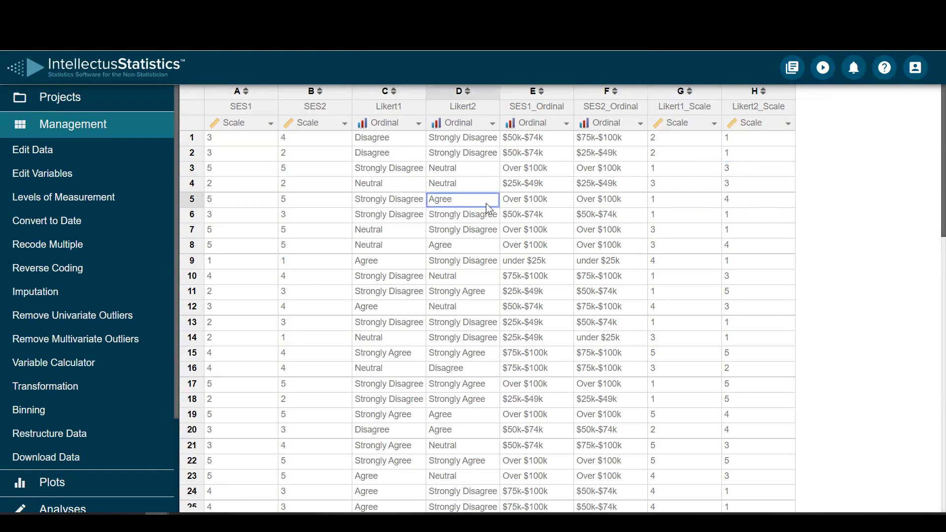
click(745, 202)
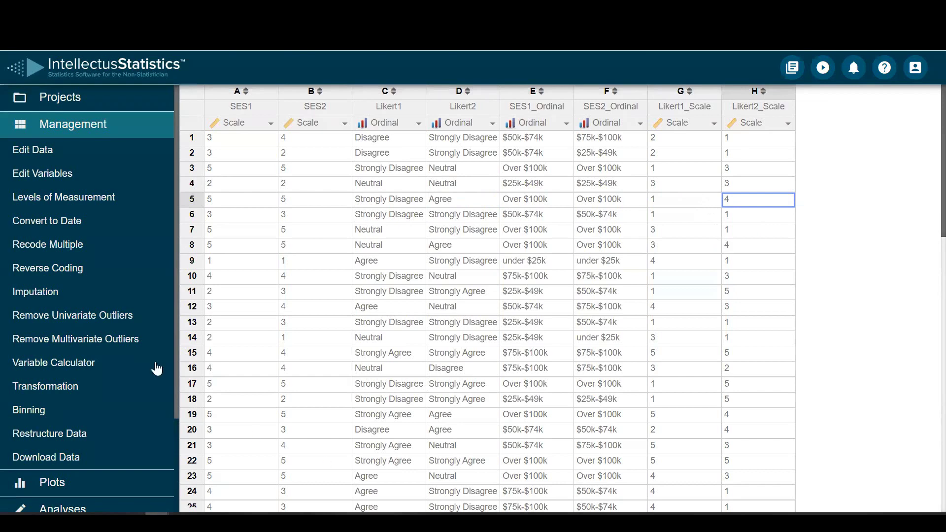
Name a new Variable Calculator variable AverLikert and choose Mean Composite Score
click(45, 364)
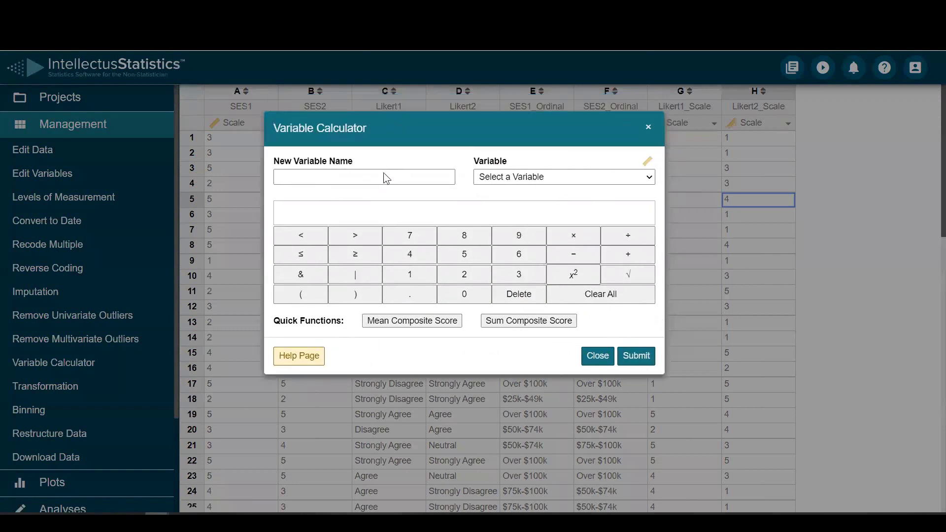
click(305, 227)
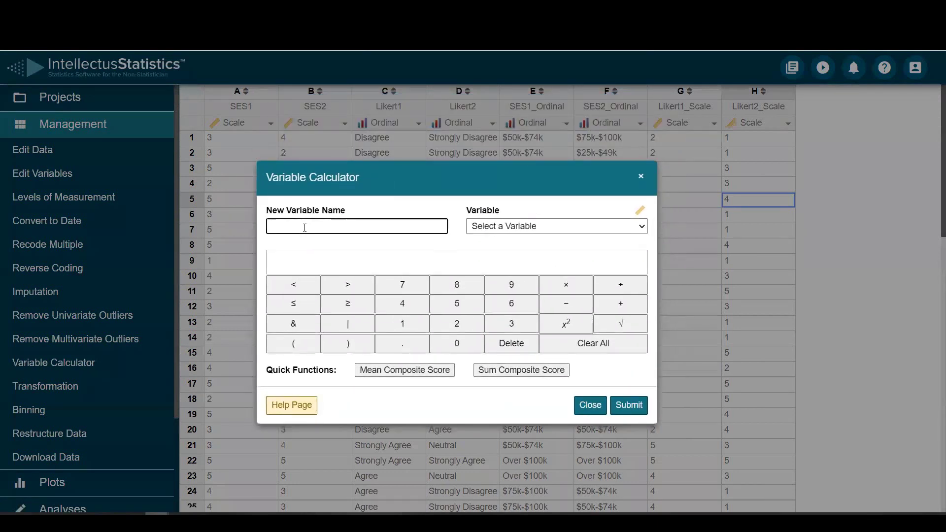
text(AverLikert)
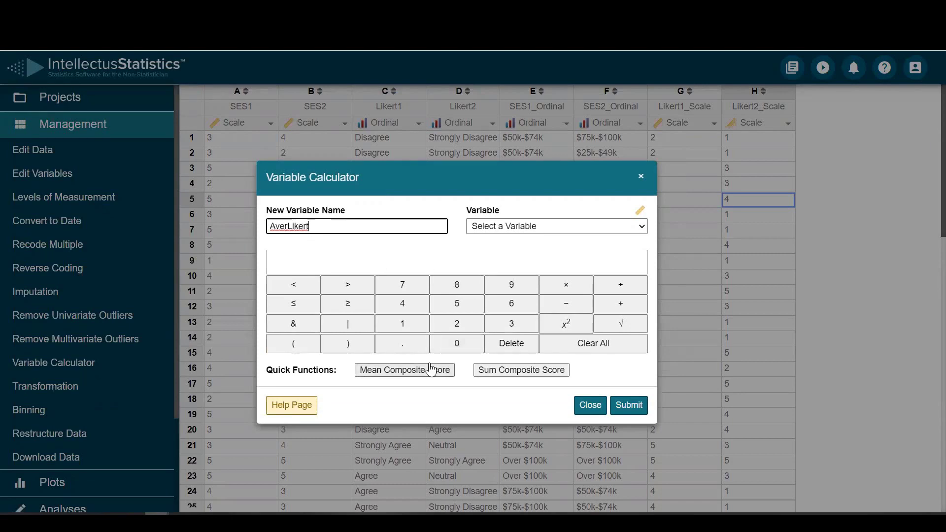
click(416, 375)
click(416, 370)
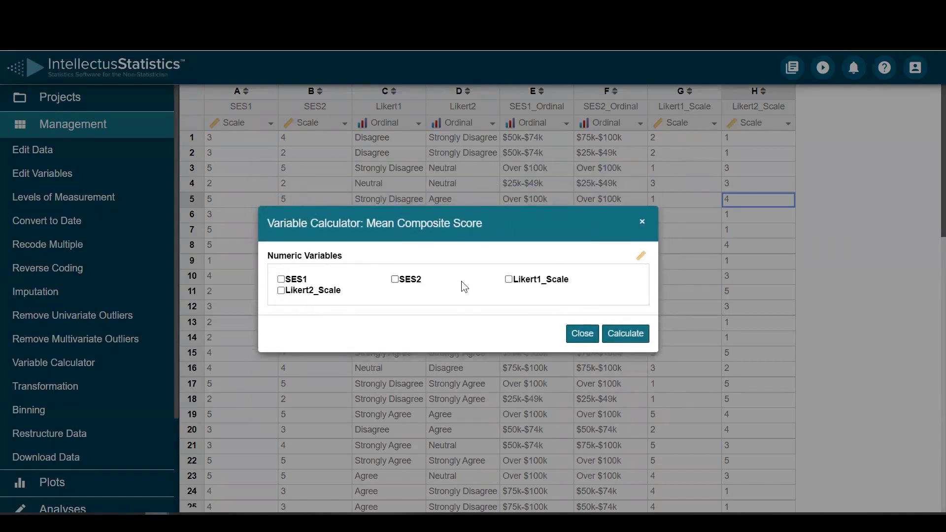
Build the mean of Likert1_Scale and Likert2_Scale and submit it as AverLikert
click(509, 279)
click(281, 291)
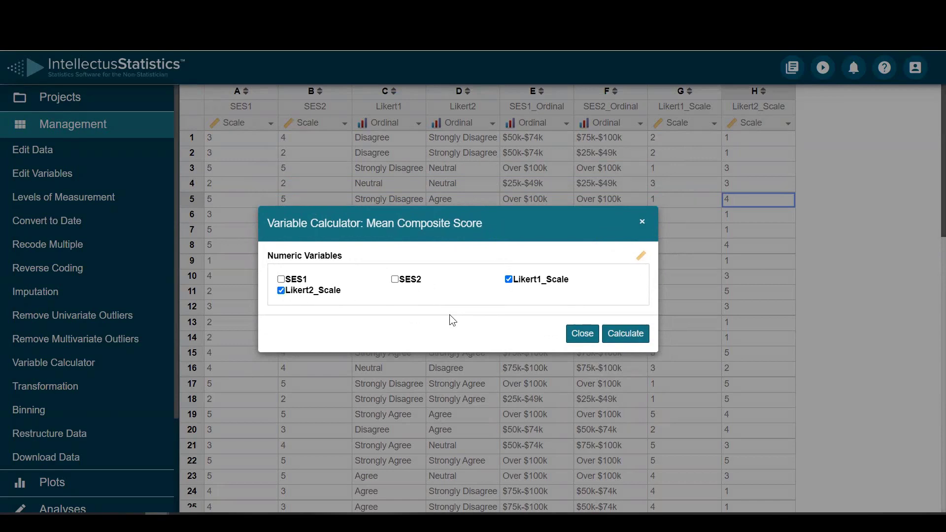
click(625, 334)
click(287, 276)
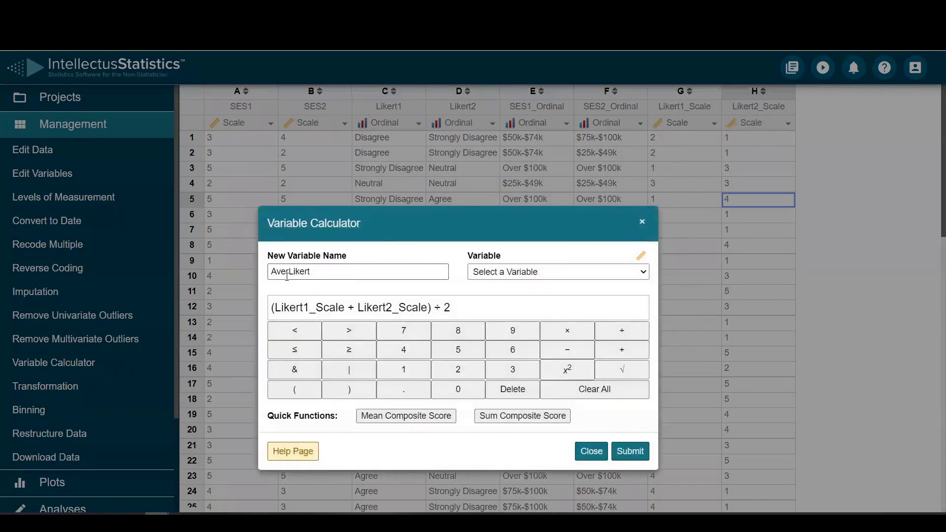
click(301, 315)
click(630, 451)
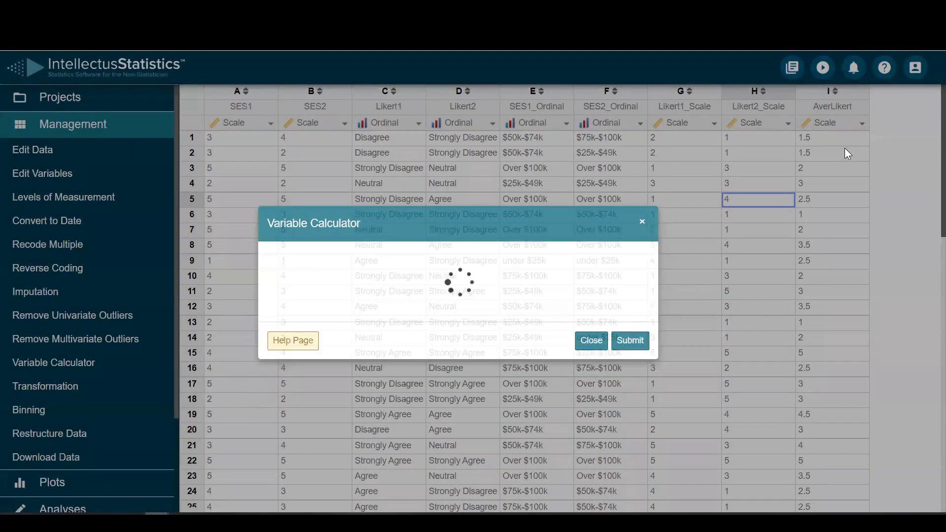